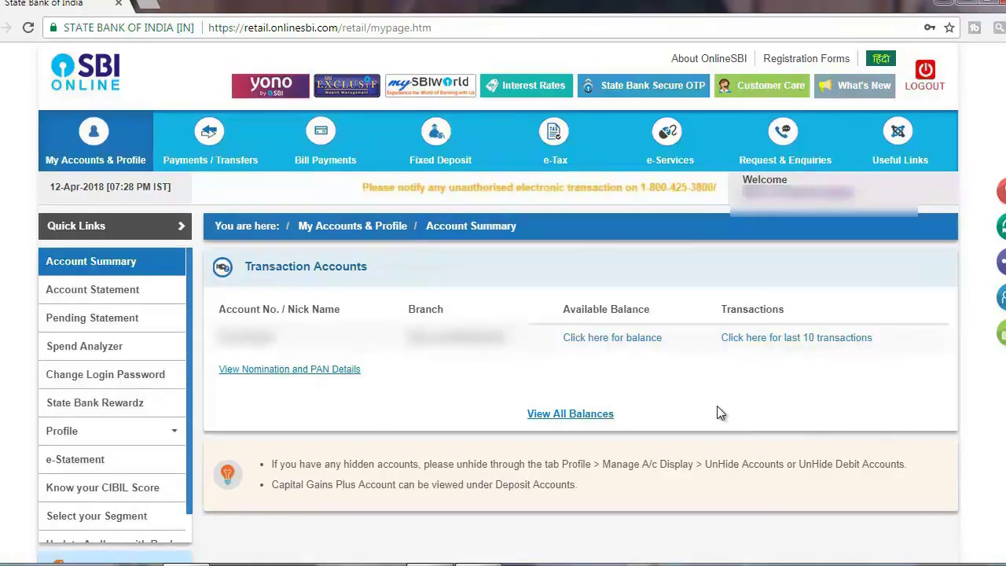
- Open Online Nomination among the request and enquiry services and try to register a nomination for the selected account
mouse_move(782, 157)
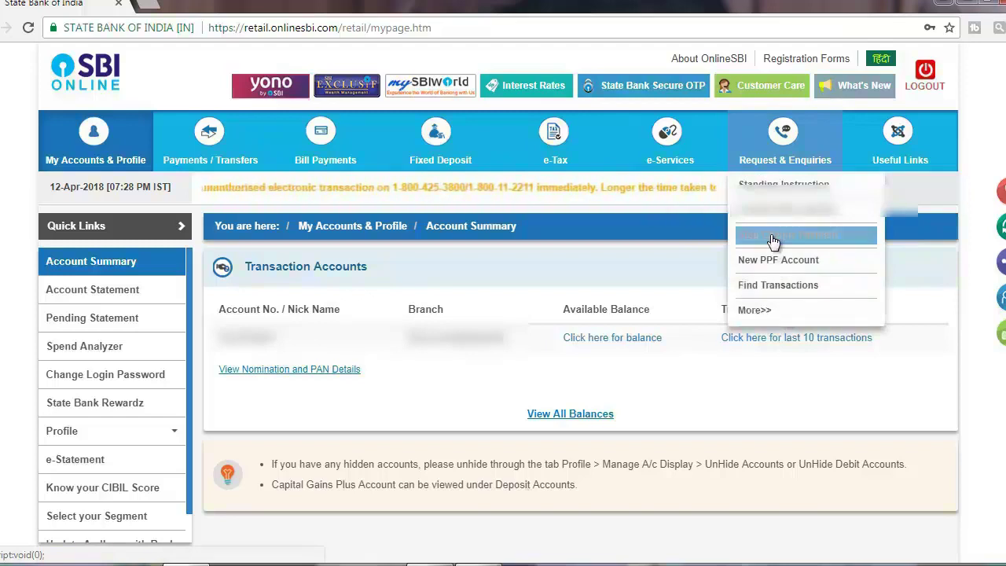
click(780, 311)
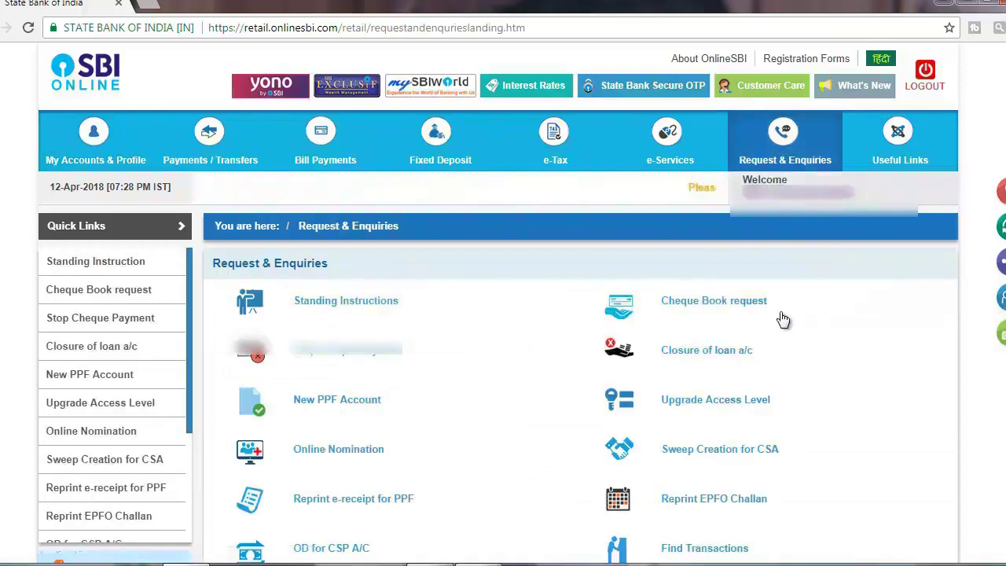
scroll(437, 422, down, 2)
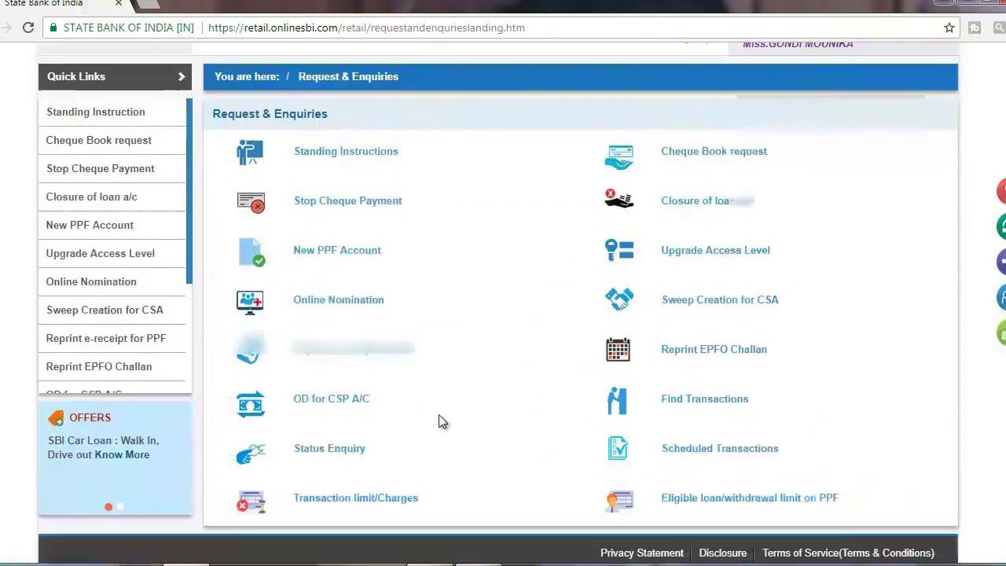
click(336, 295)
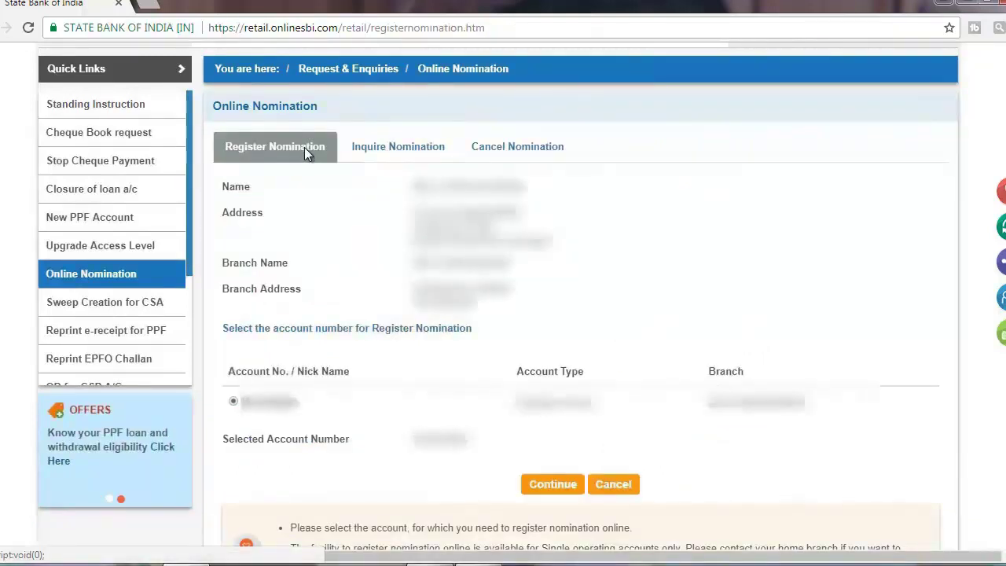
click(552, 484)
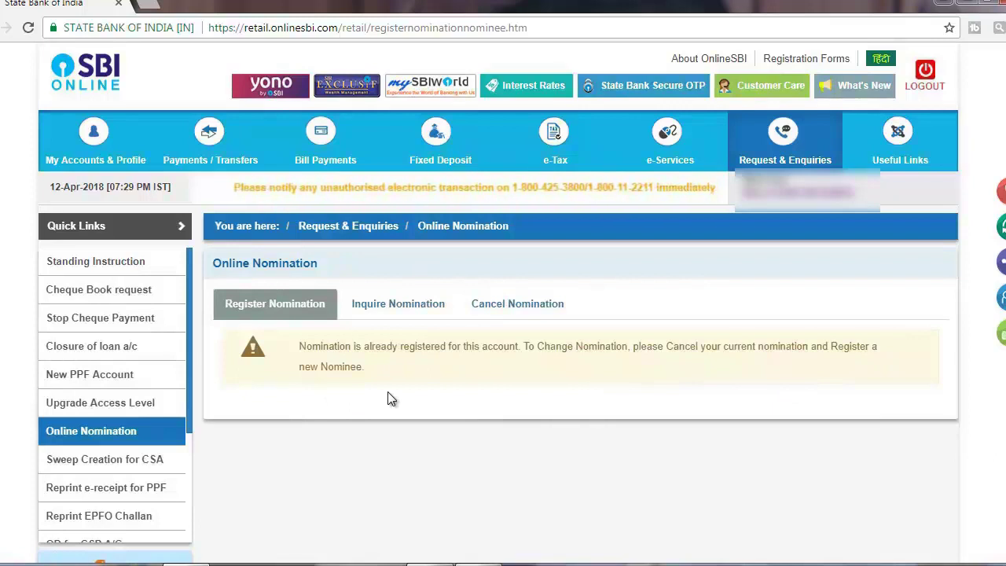
- Request cancellation of the account's existing nomination, accepting the Terms and Conditions
click(507, 307)
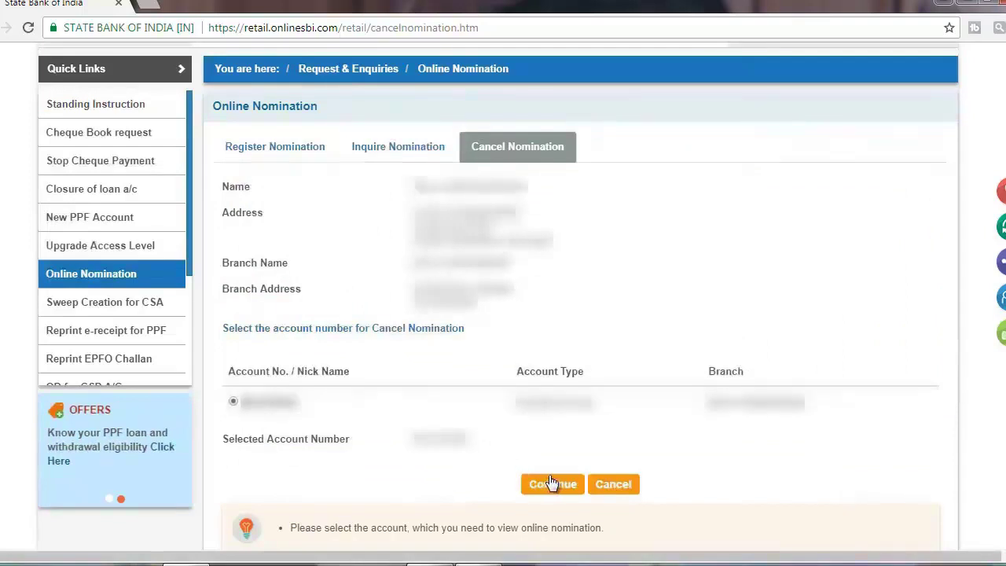
click(552, 485)
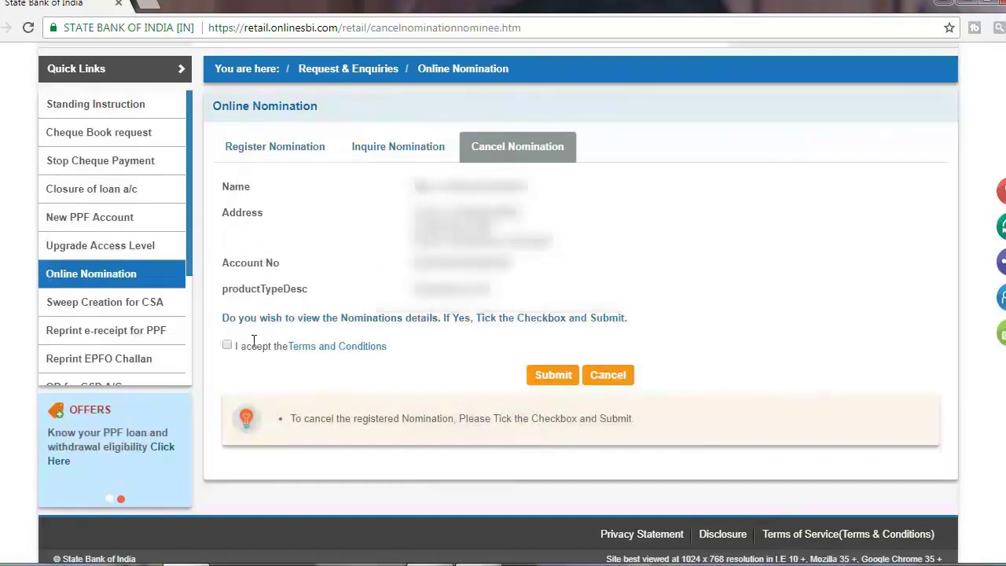
click(227, 347)
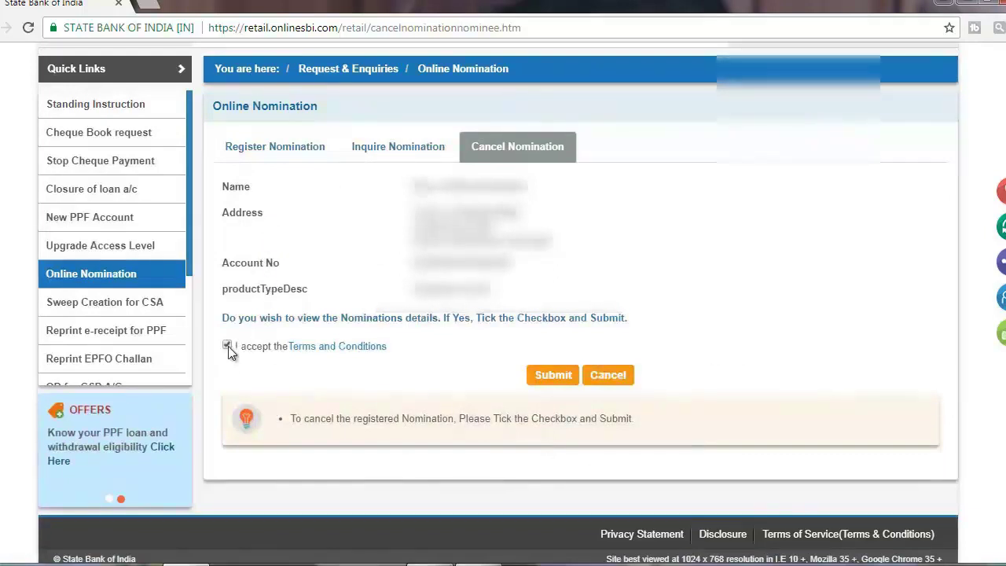
click(560, 375)
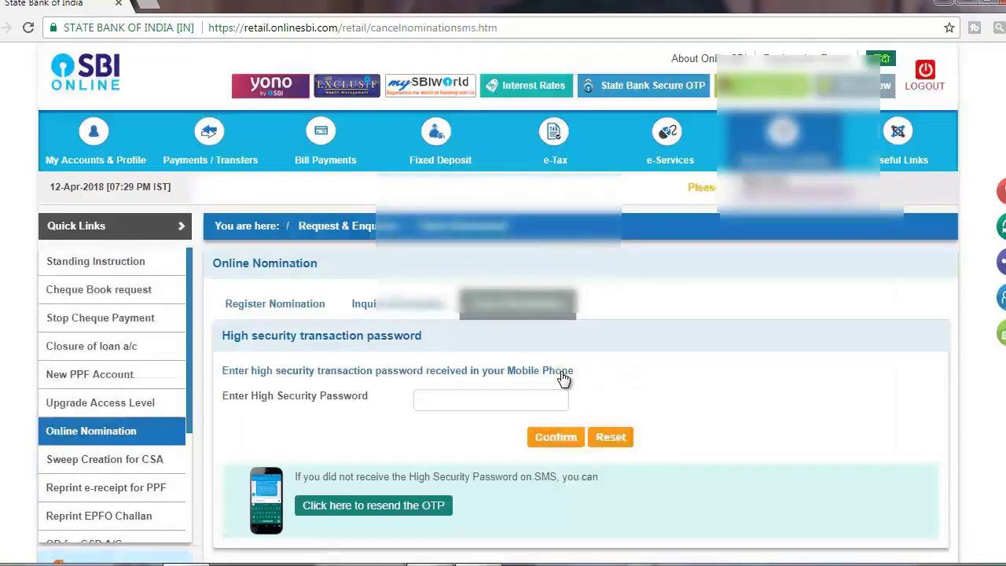
- Enter the high security transaction password received on the mobile phone and submit the cancellation of the current nomination
scroll(563, 379, down, 1)
click(485, 329)
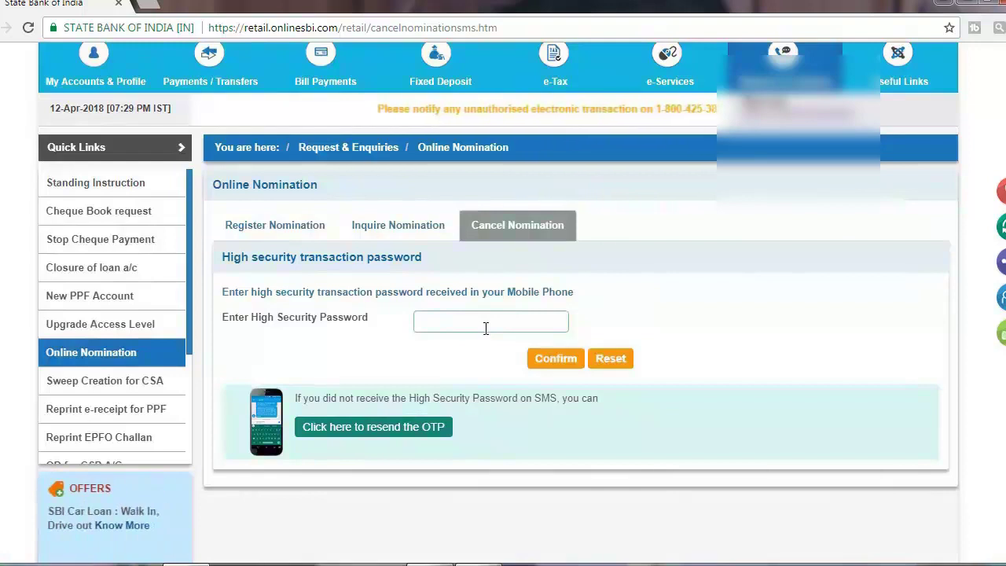
text(•••)
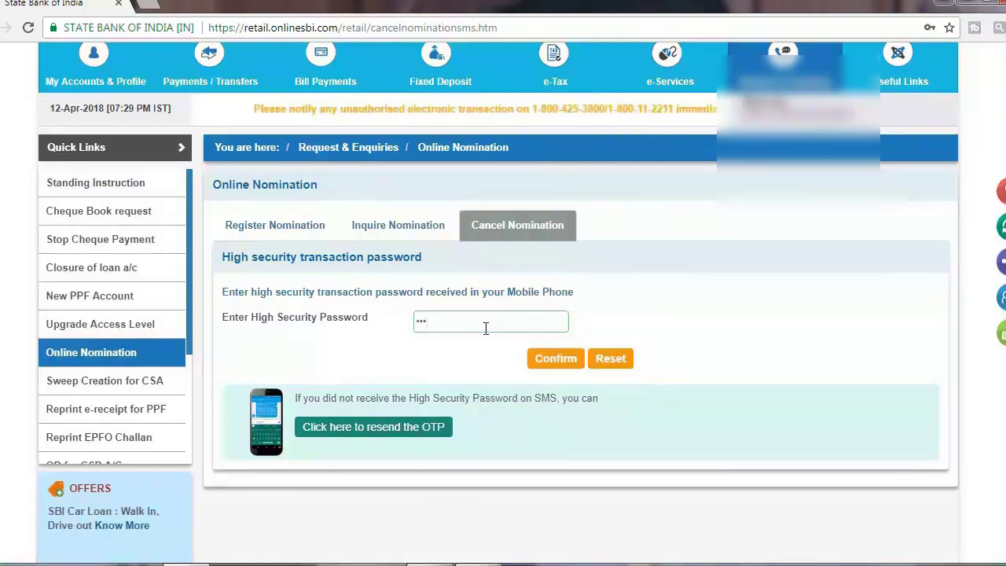
text(•)
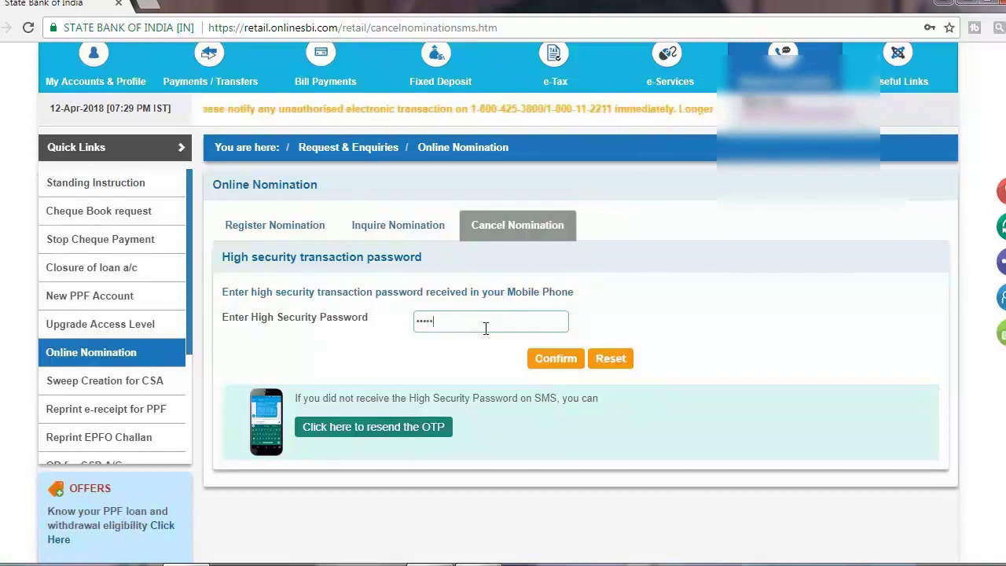
text(••)
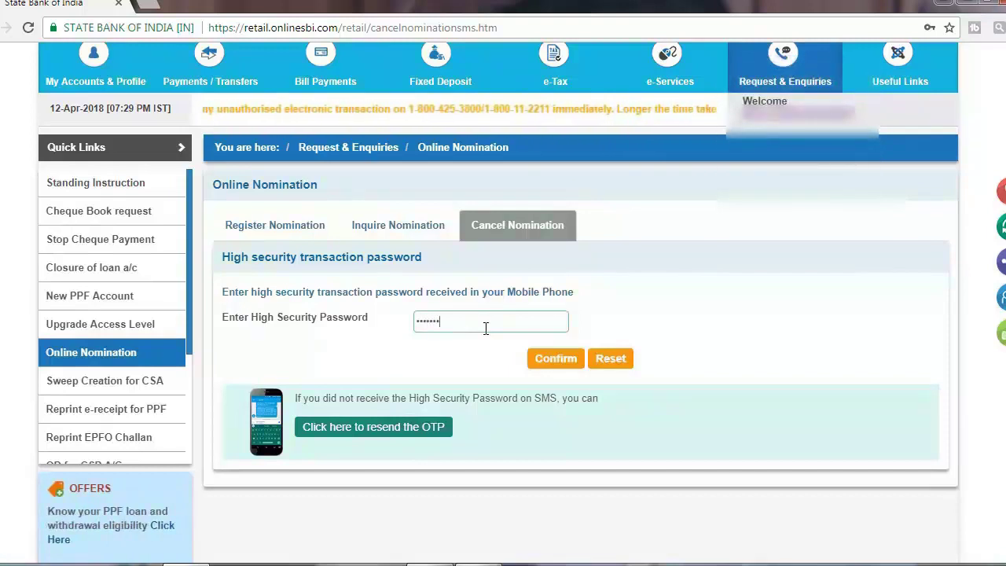
text(••)
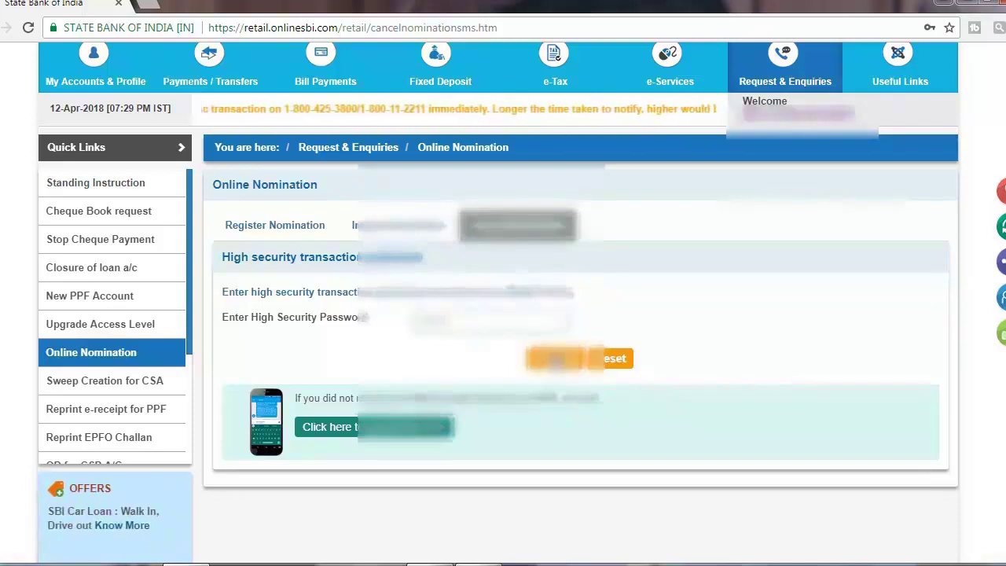
click(553, 358)
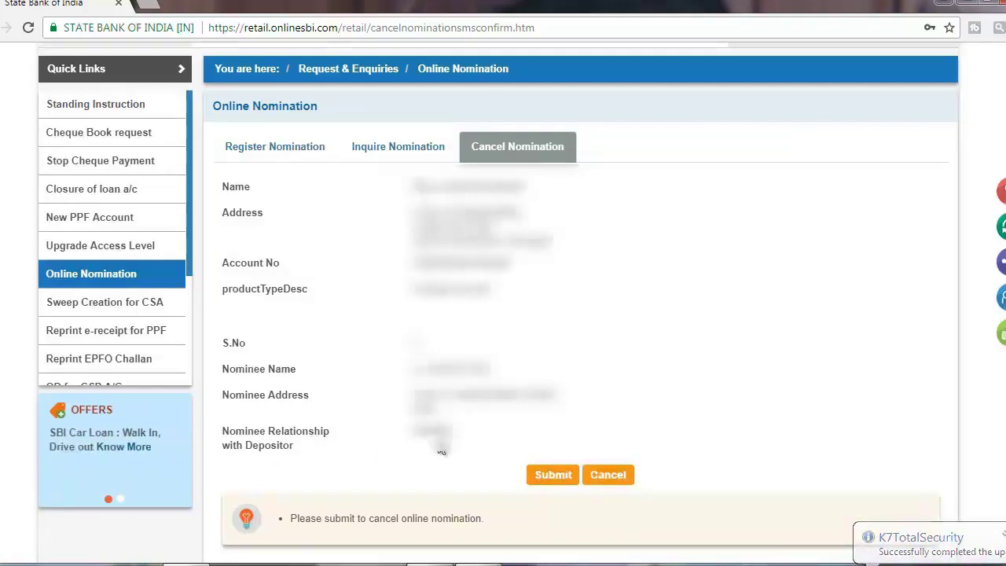
click(554, 475)
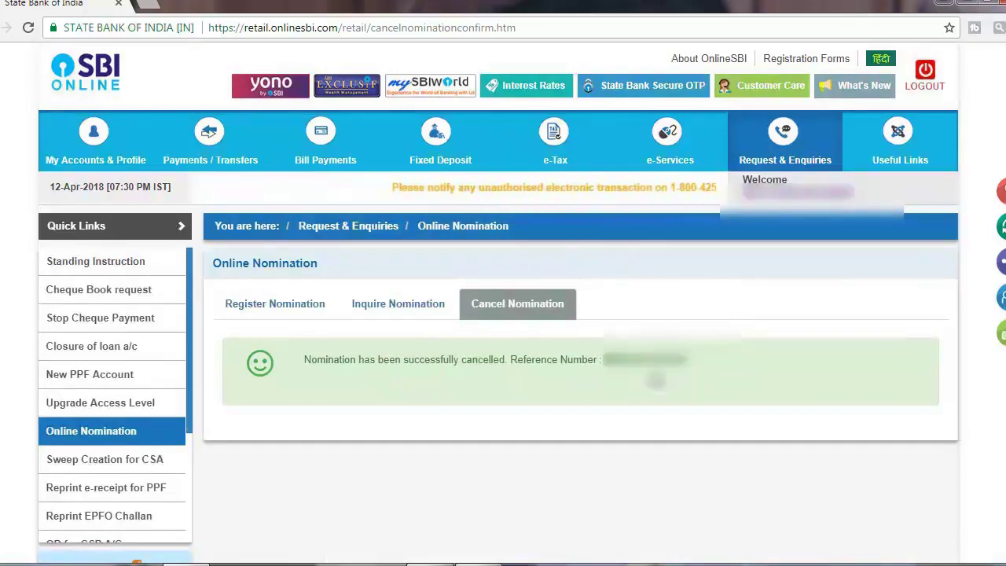
- Start a new nomination registration for the selected account and go to the nominee details form
click(299, 311)
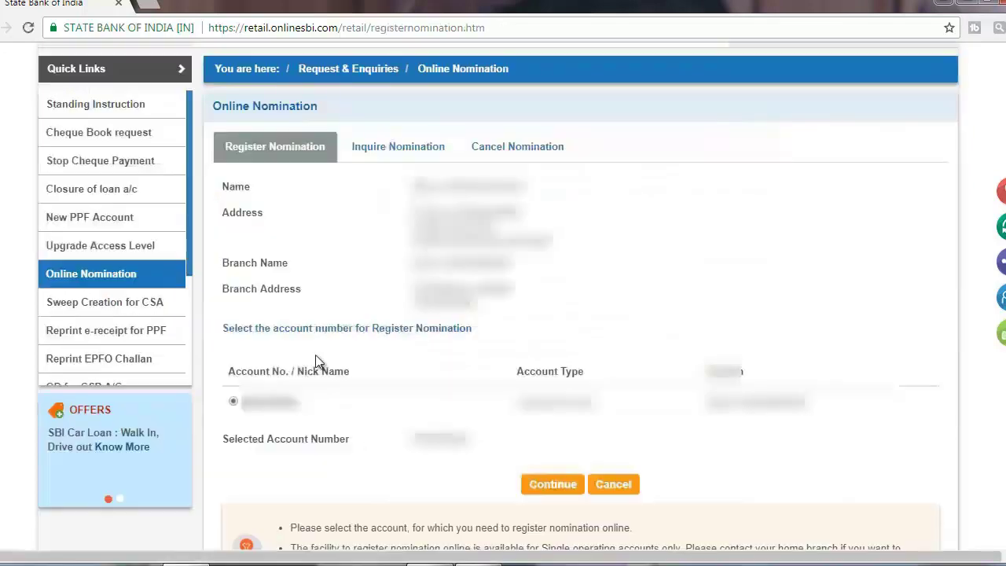
click(555, 484)
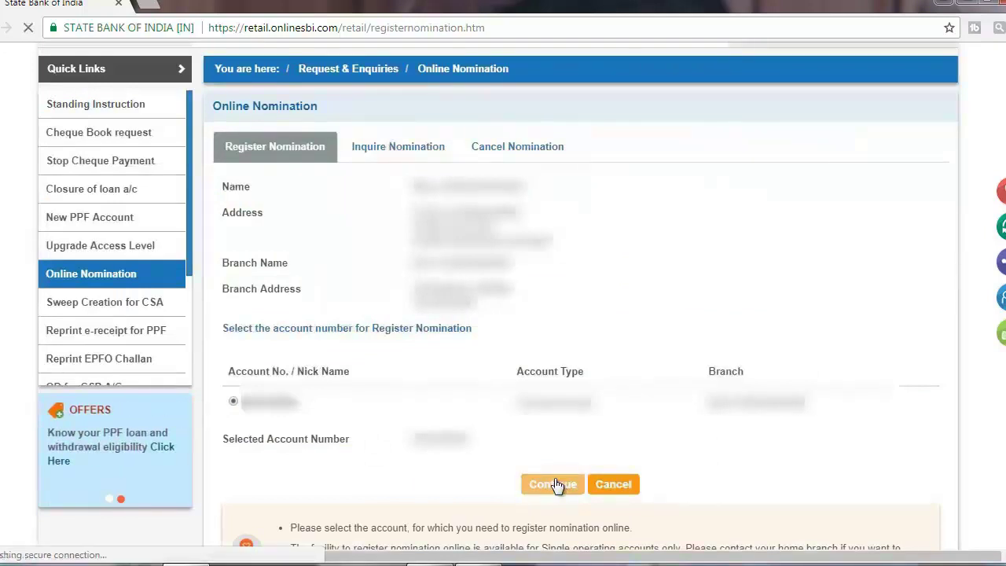
scroll(556, 485, down, 2)
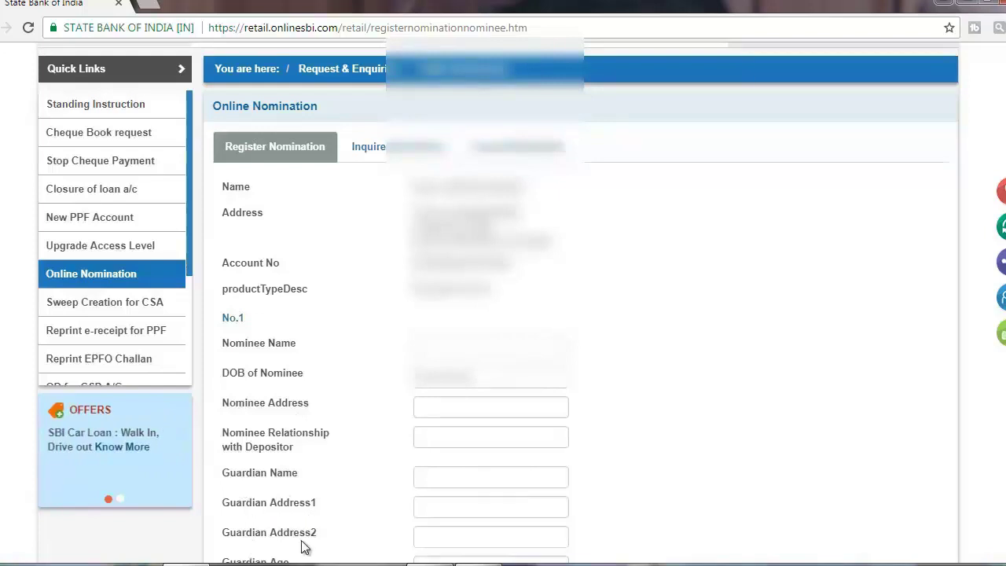
scroll(304, 546, down, 1)
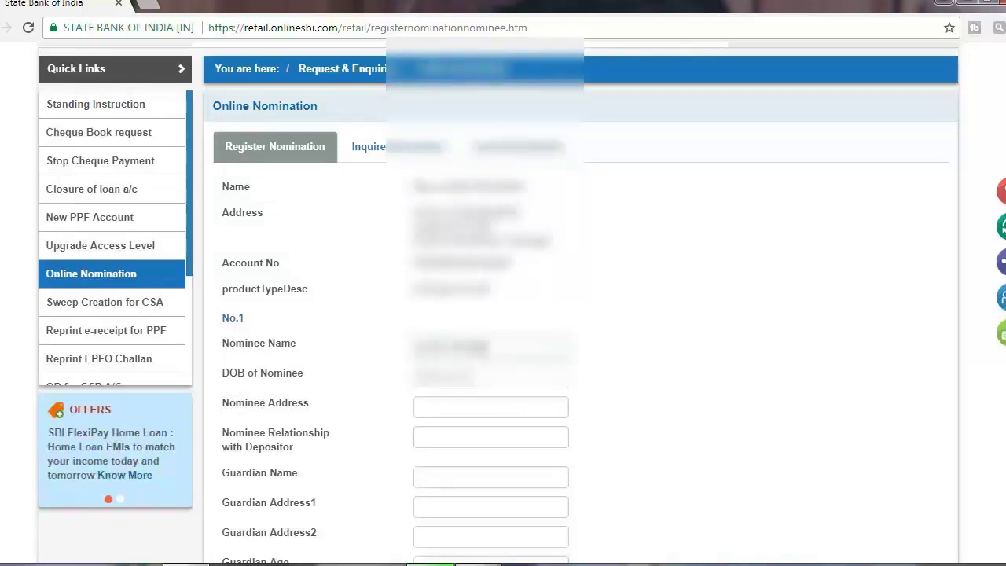
- Set the nominee's date of birth using the calendar
click(480, 375)
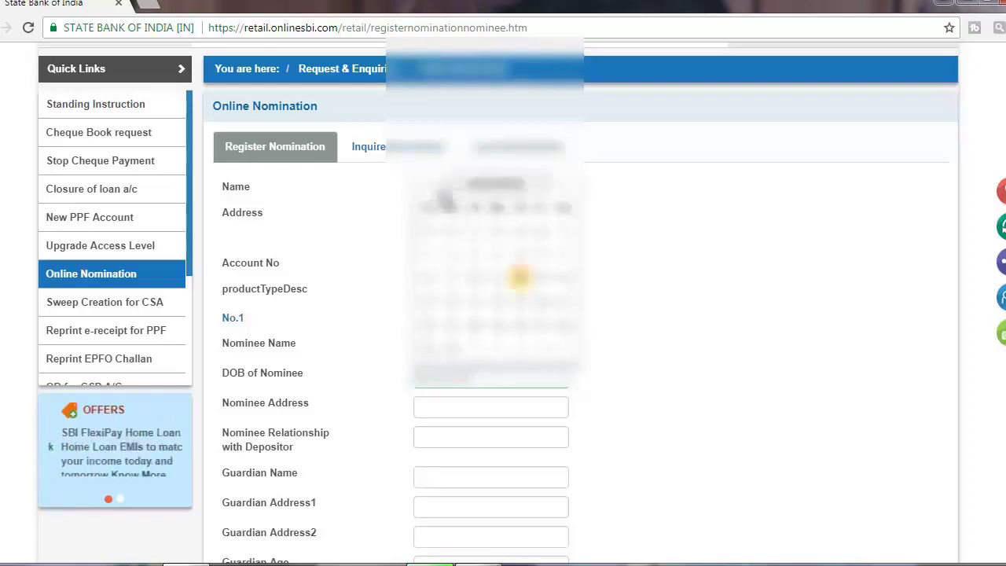
click(424, 186)
click(427, 188)
click(426, 188)
click(427, 189)
click(427, 188)
click(427, 189)
click(426, 189)
click(426, 188)
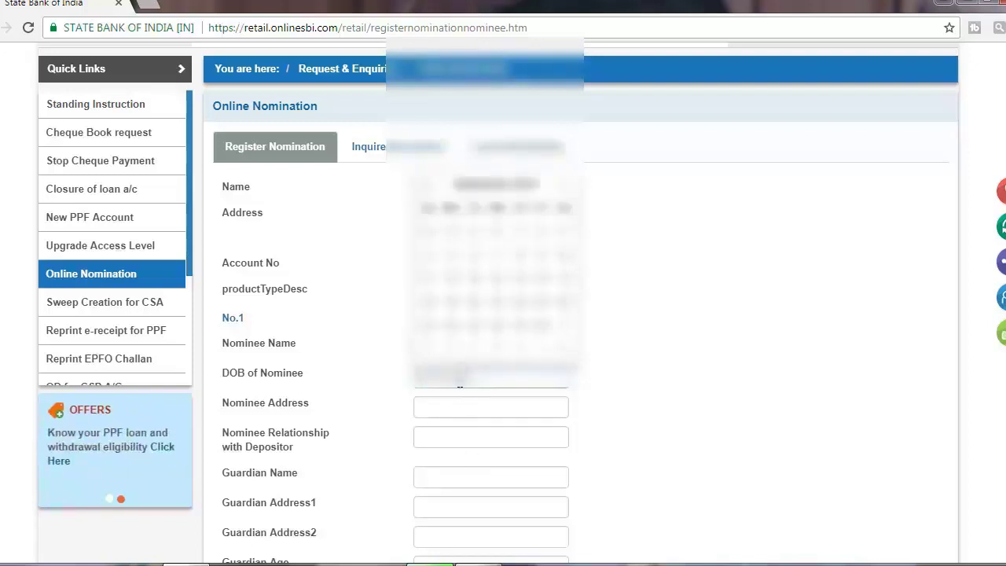
click(426, 189)
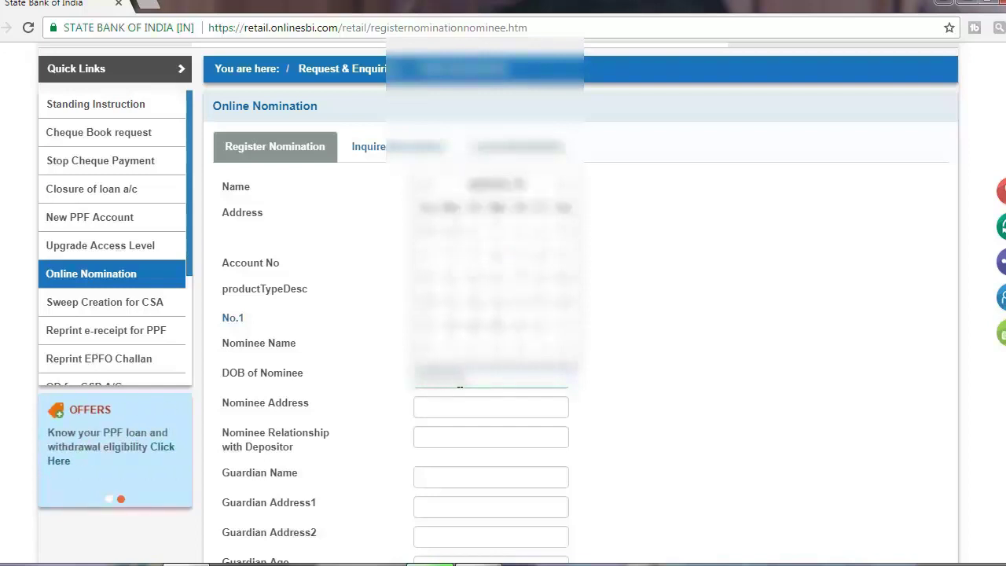
click(497, 277)
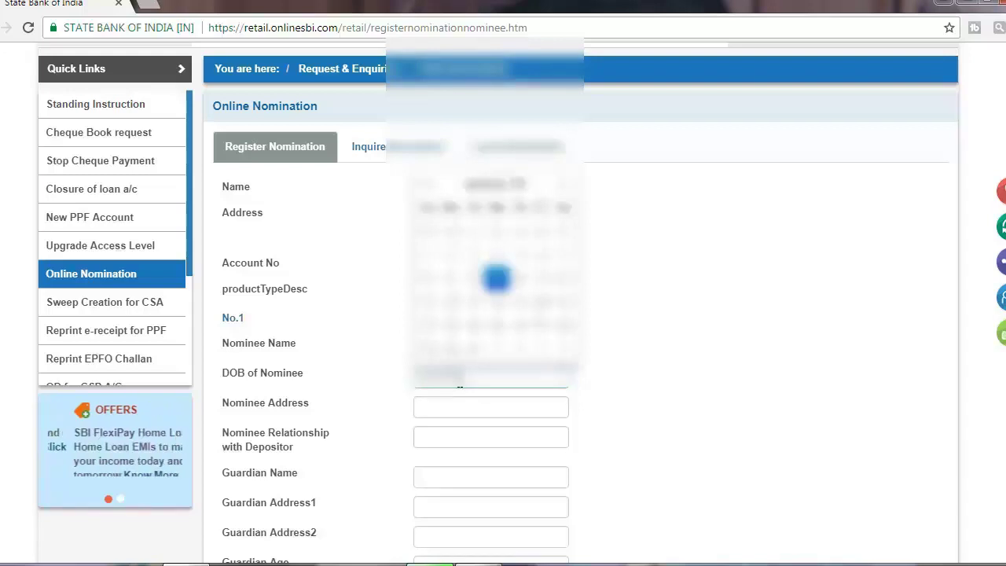
click(427, 277)
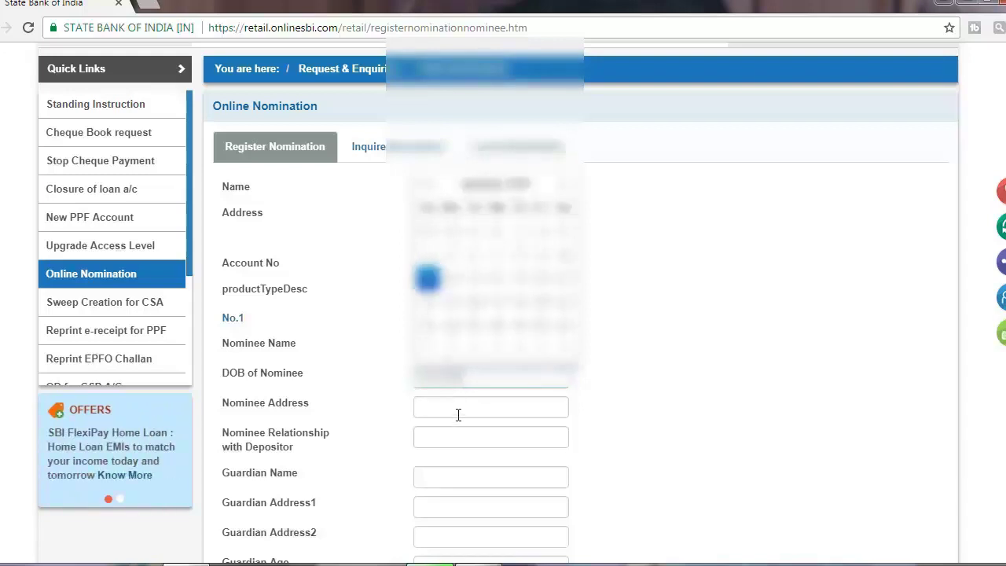
- Fill in the nominee's address and the nominee's relationship with the depositor
click(457, 415)
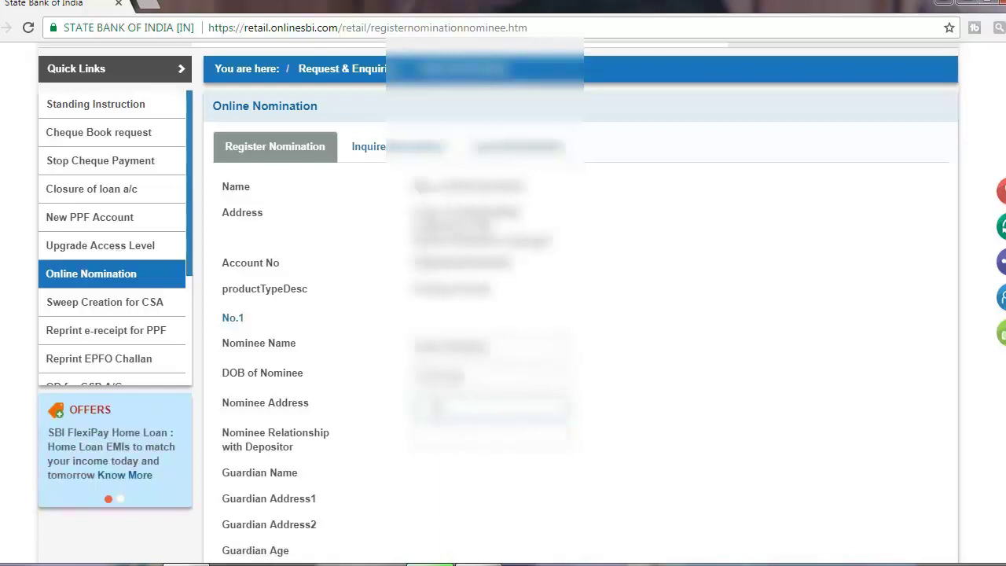
text(eram)
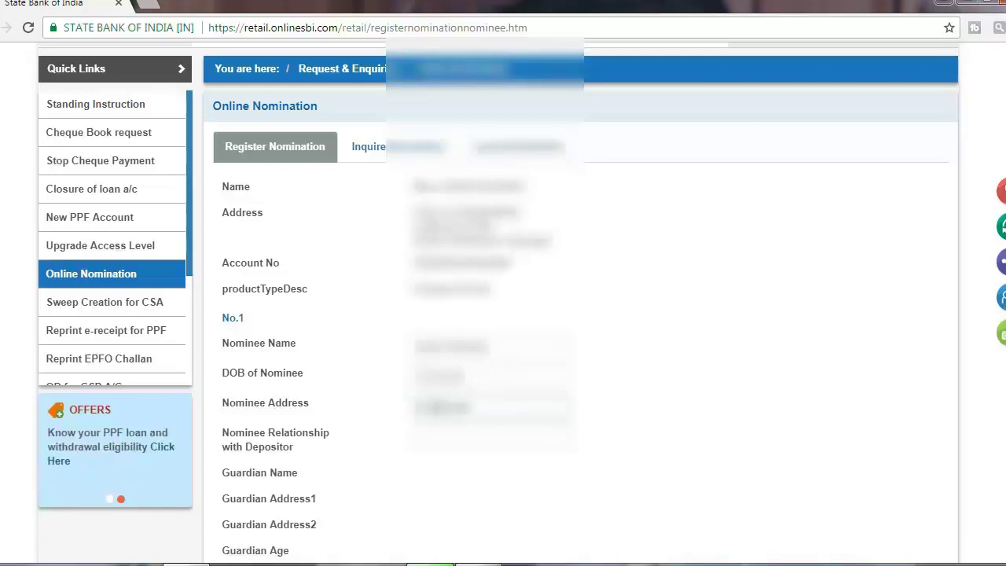
text(n)
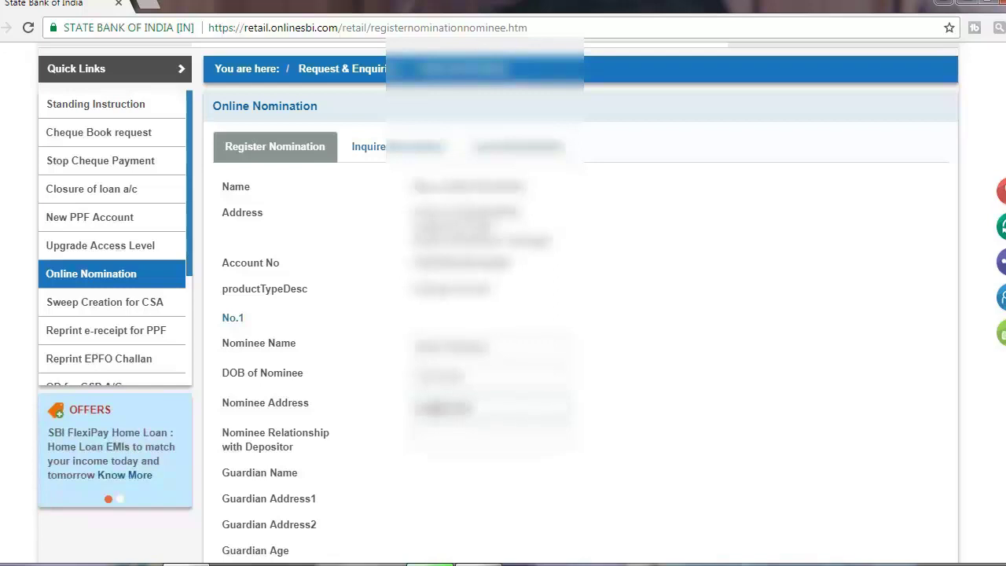
text(unreadable)
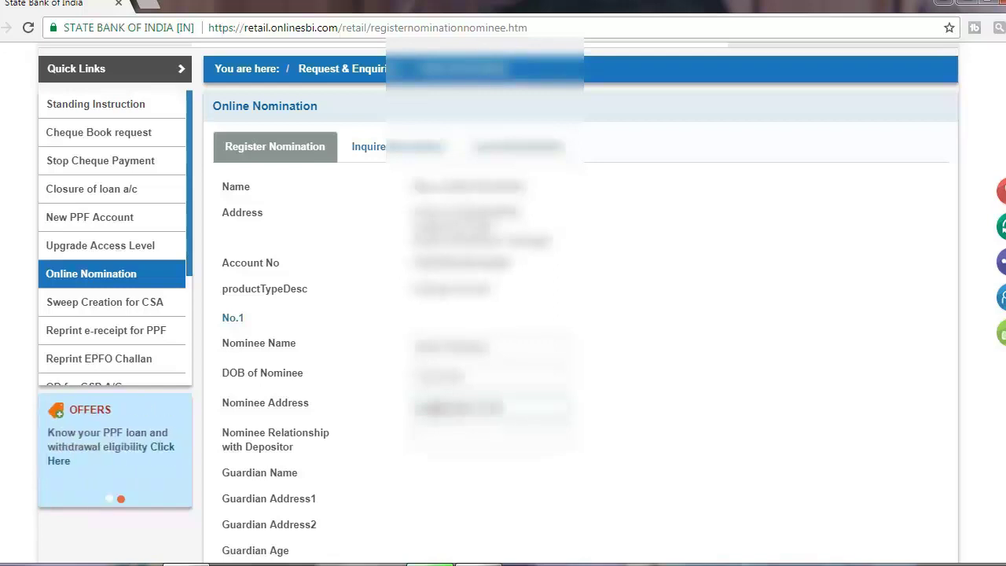
text(unreadableunreadable)
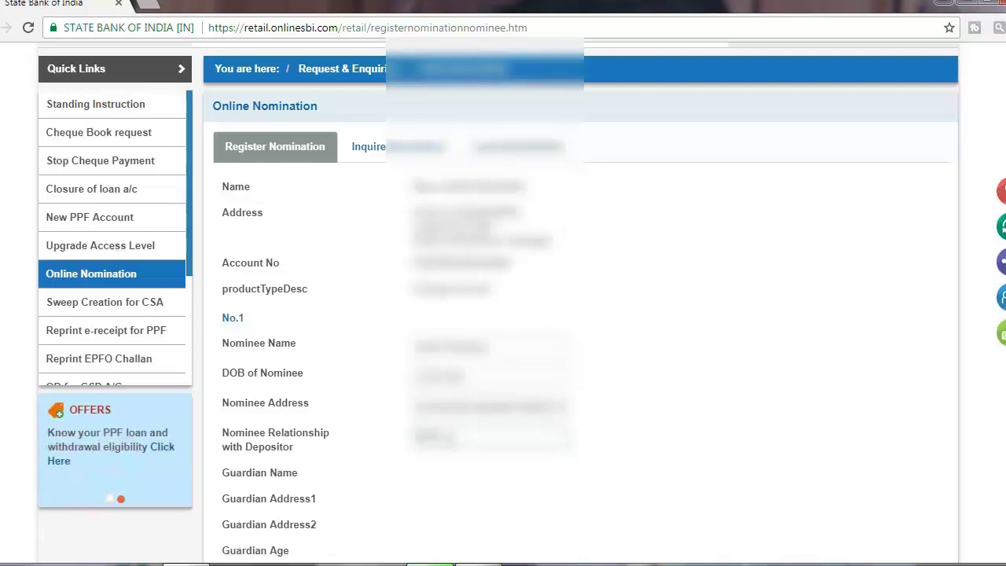
- Accept the Terms and Conditions and submit the new nominee's details
scroll(454, 448, down, 2)
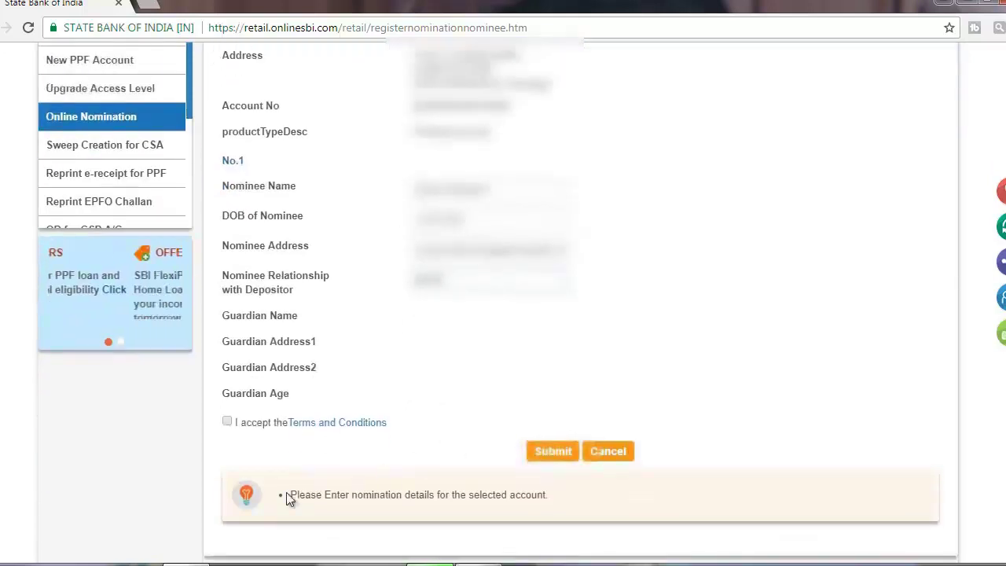
click(227, 424)
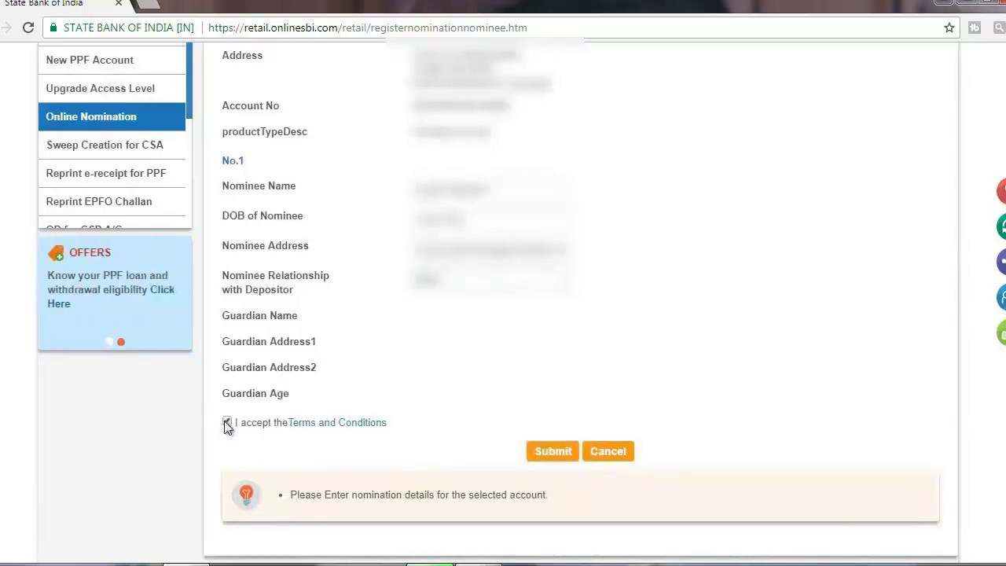
click(553, 452)
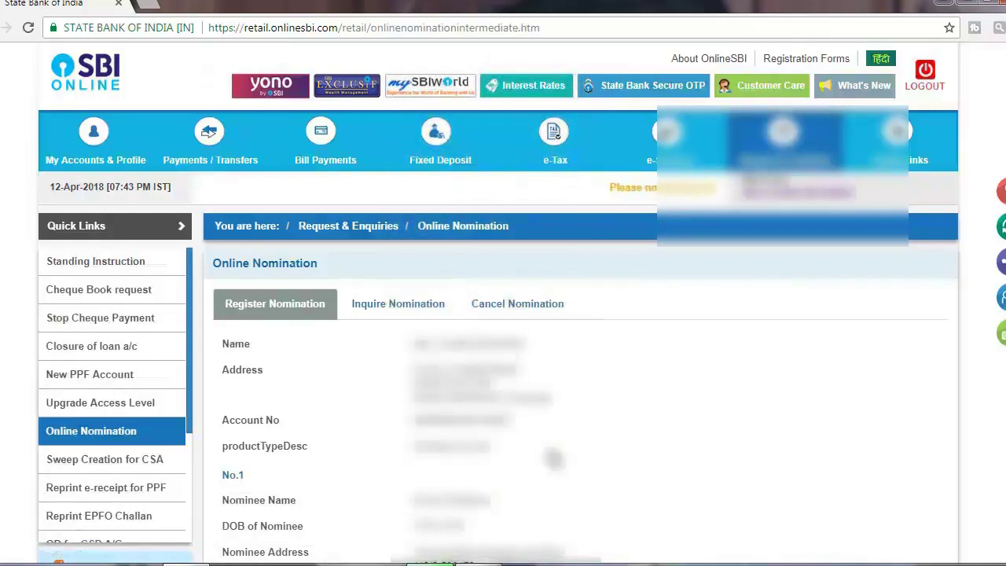
- Inquire about the nomination registered for the selected account
click(417, 308)
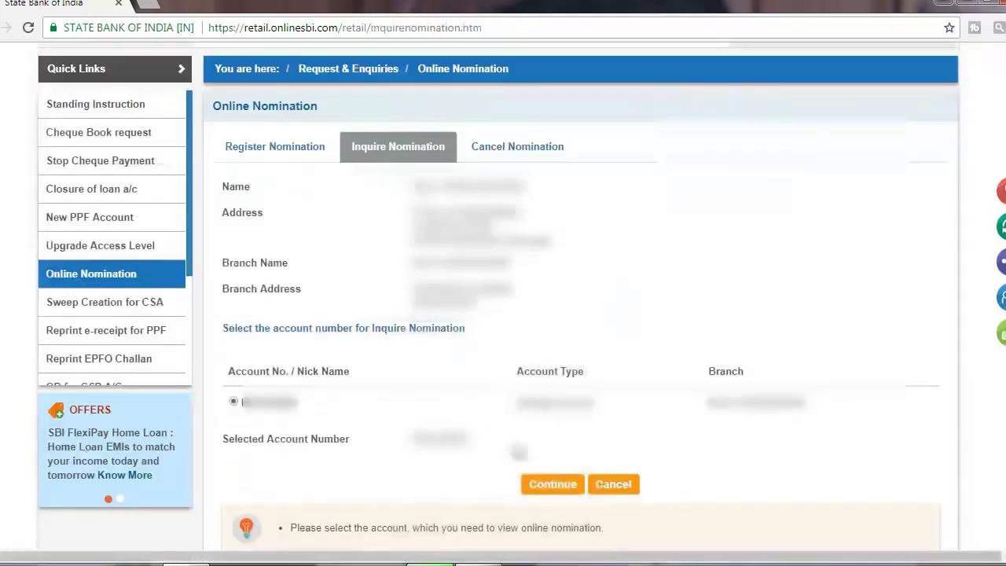
click(548, 485)
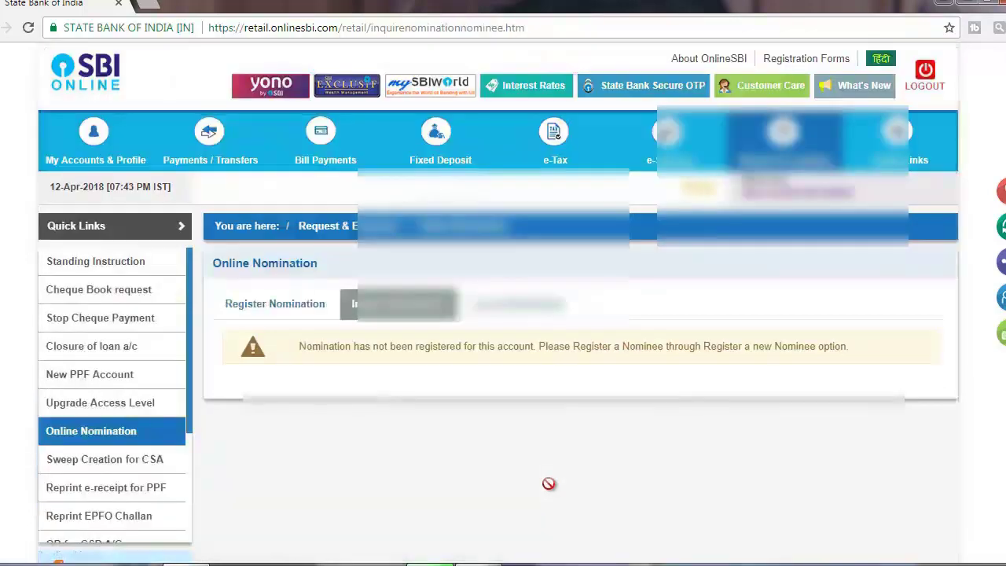